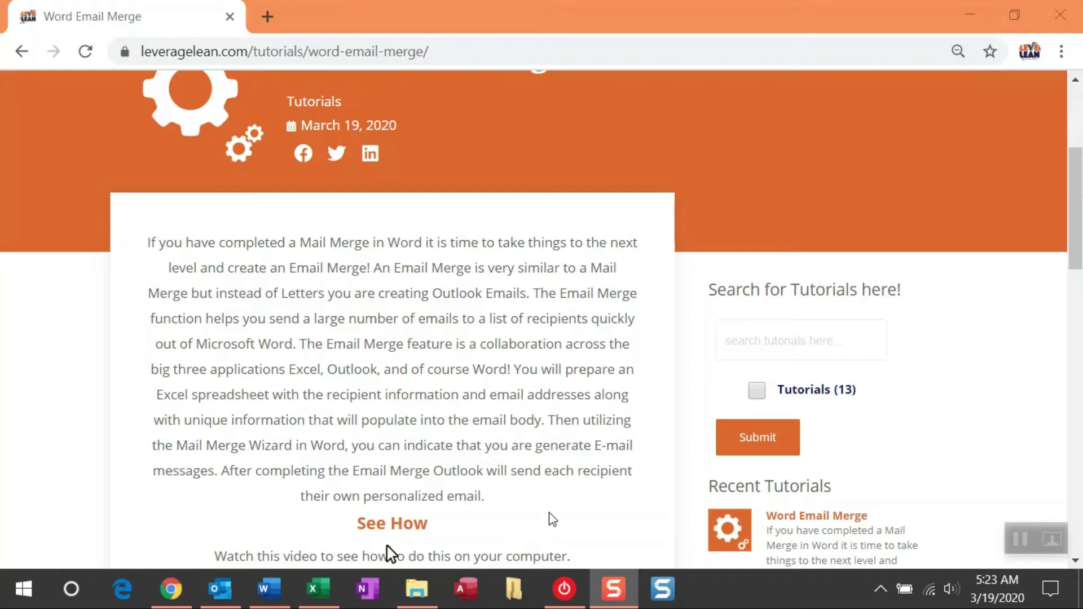
# Look through the Word Email Merge tutorial page down to the step-by-step guide.
pyautogui.scroll(-3, 665, 484)
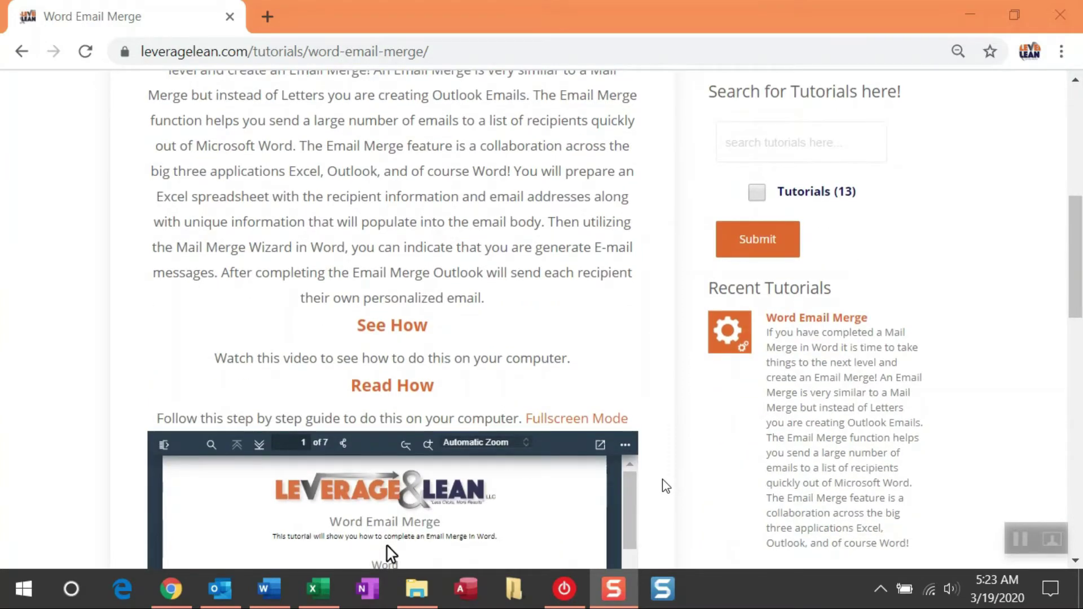
pyautogui.scroll(-2, 663, 480)
pyautogui.scroll(-2, 664, 486)
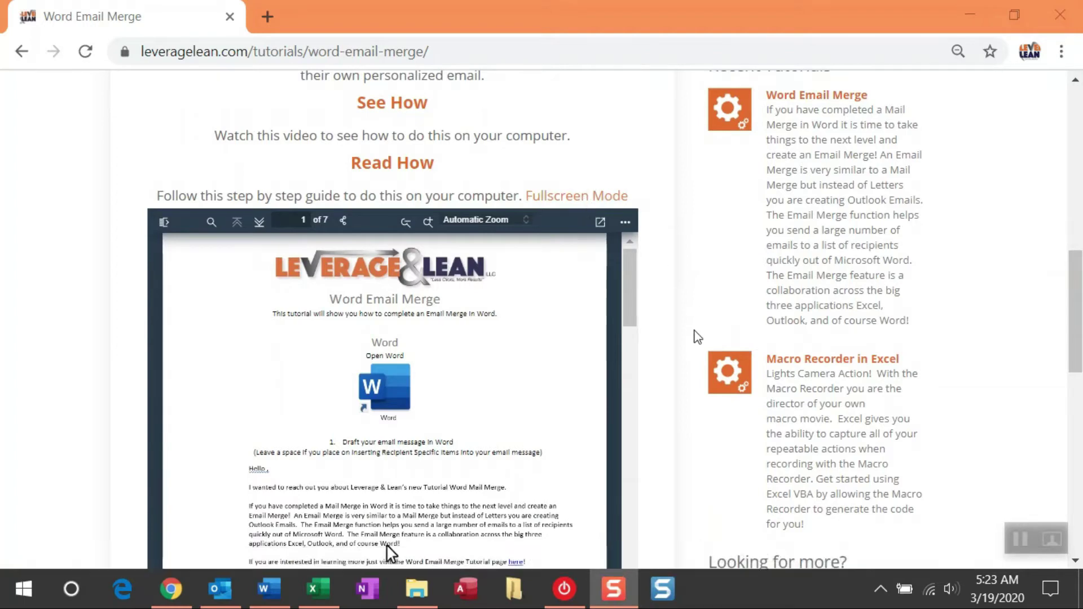
# Switch to Word to review the drafted email and its greeting line, and to Excel to review the recipient list.
pyautogui.click(269, 589)
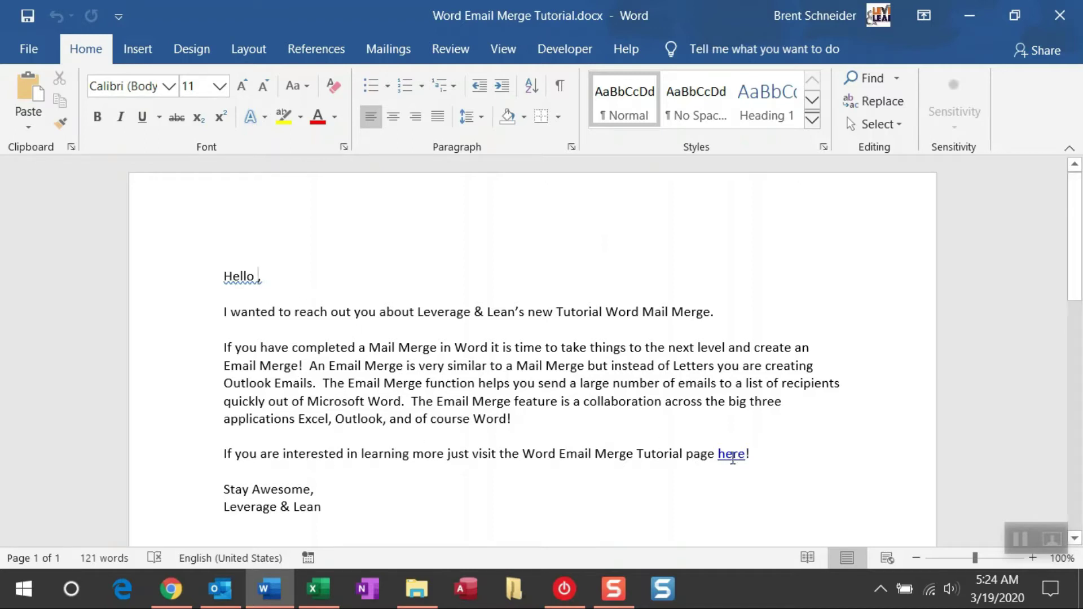
pyautogui.click(708, 454)
pyautogui.click(263, 278)
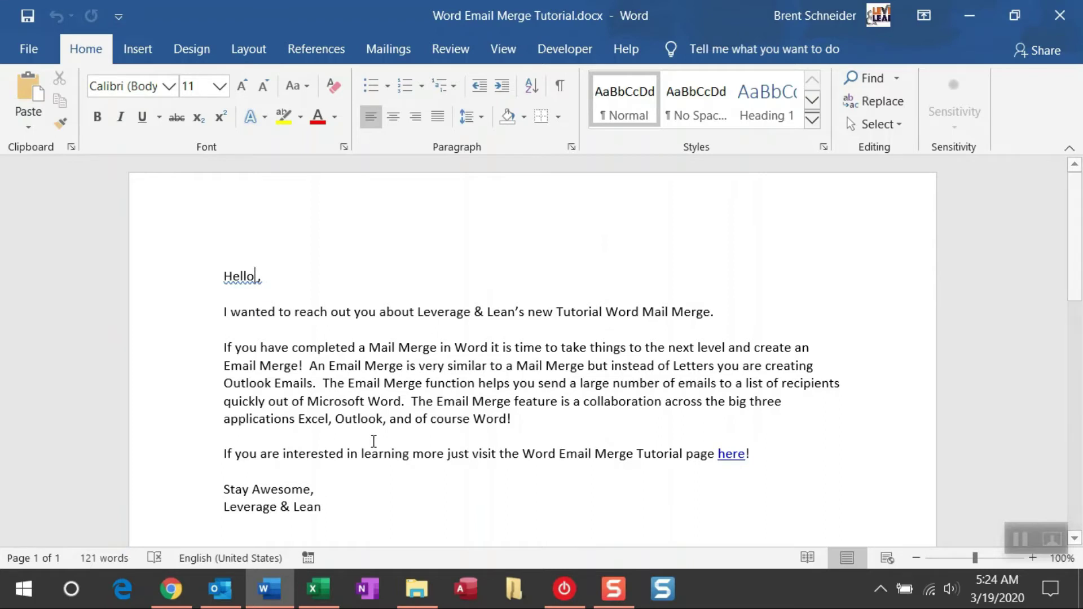
pyautogui.click(317, 588)
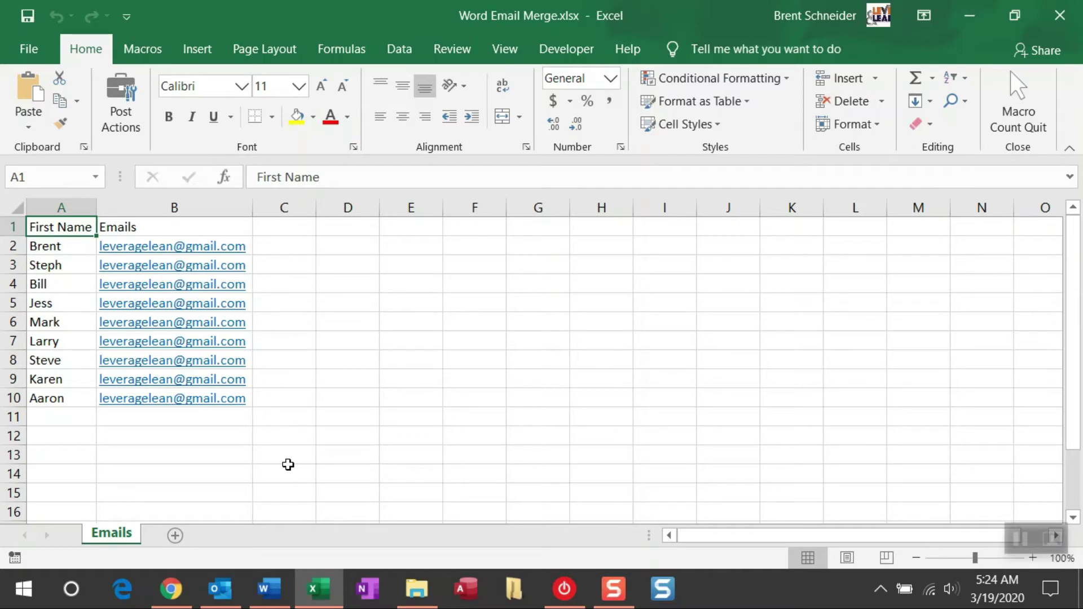
# Switch back to Word and start the Step-by-Step Mail Merge Wizard for e-mail messages, using the current document as the starting document.
pyautogui.click(284, 590)
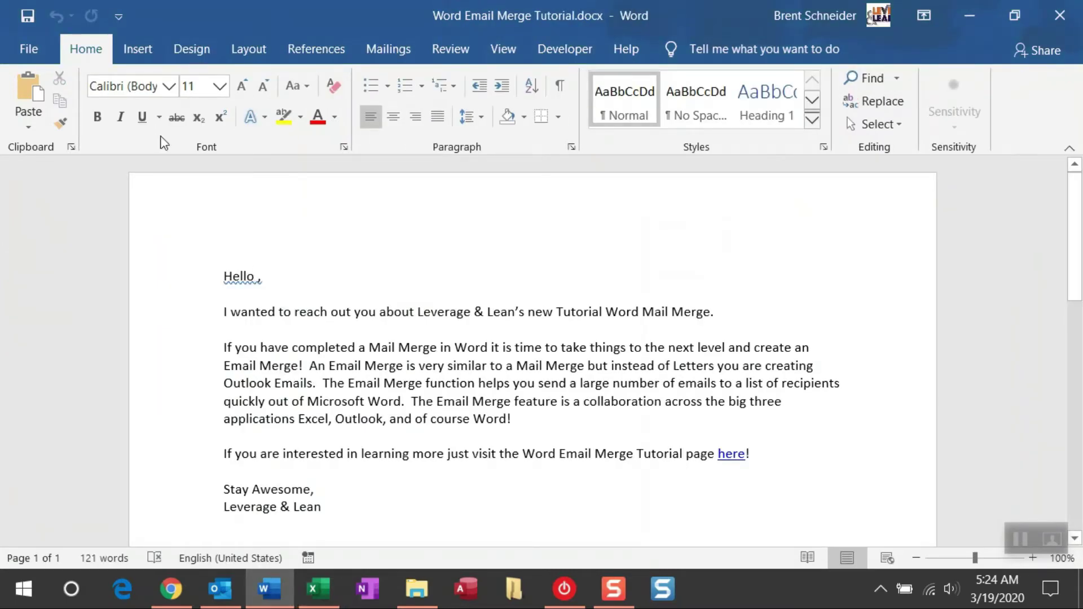
pyautogui.click(396, 54)
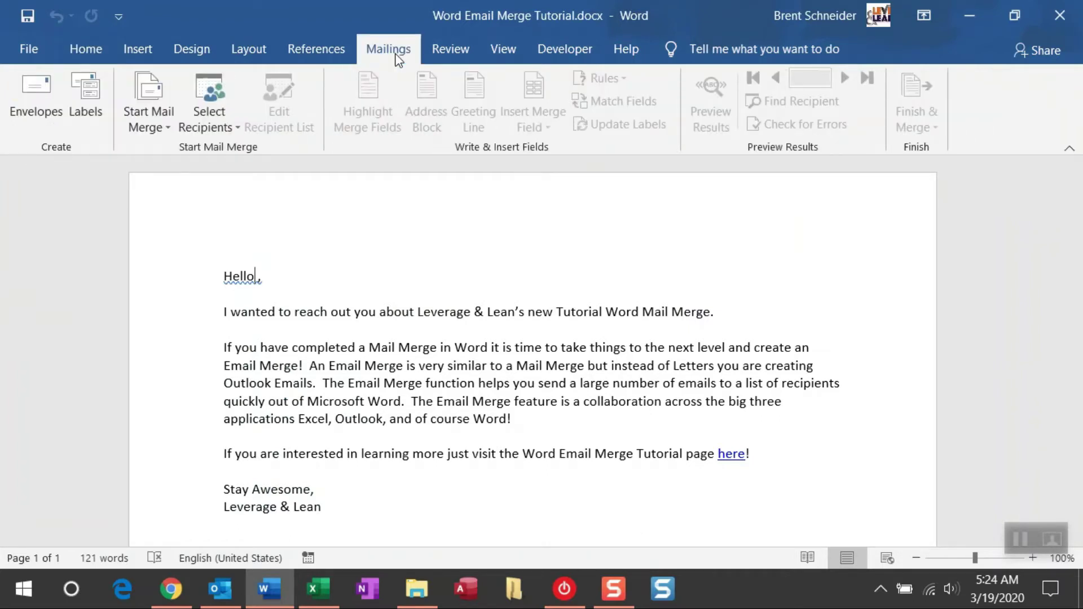
pyautogui.click(171, 130)
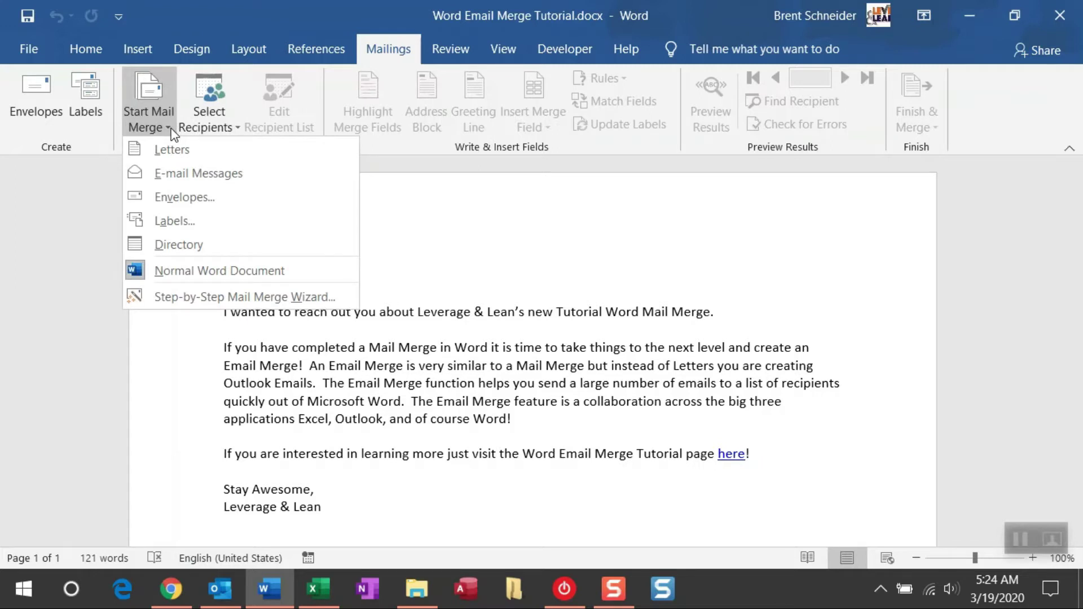
pyautogui.click(201, 298)
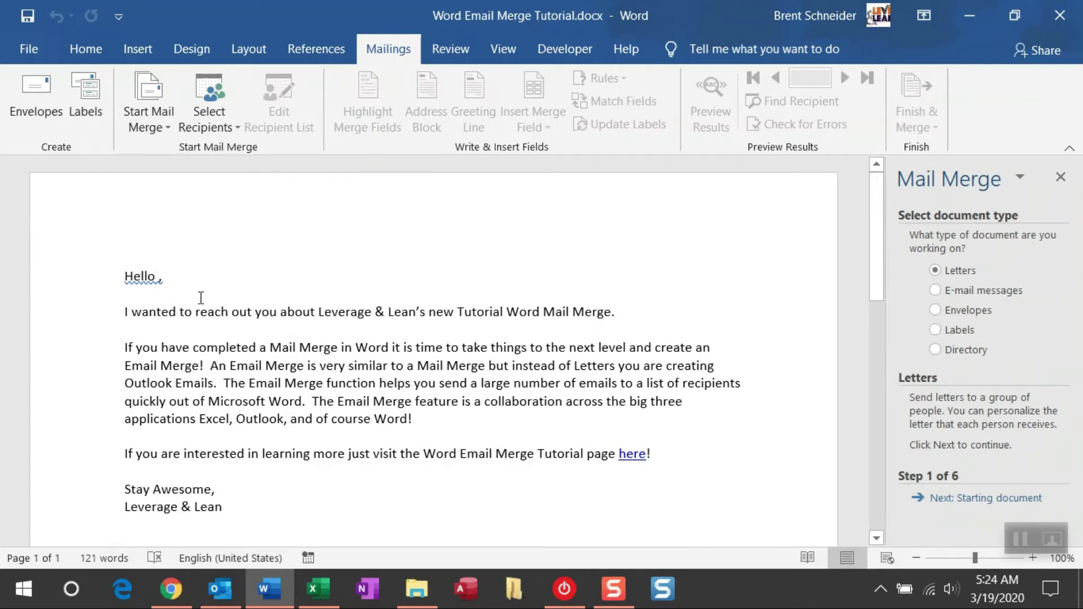
pyautogui.click(935, 293)
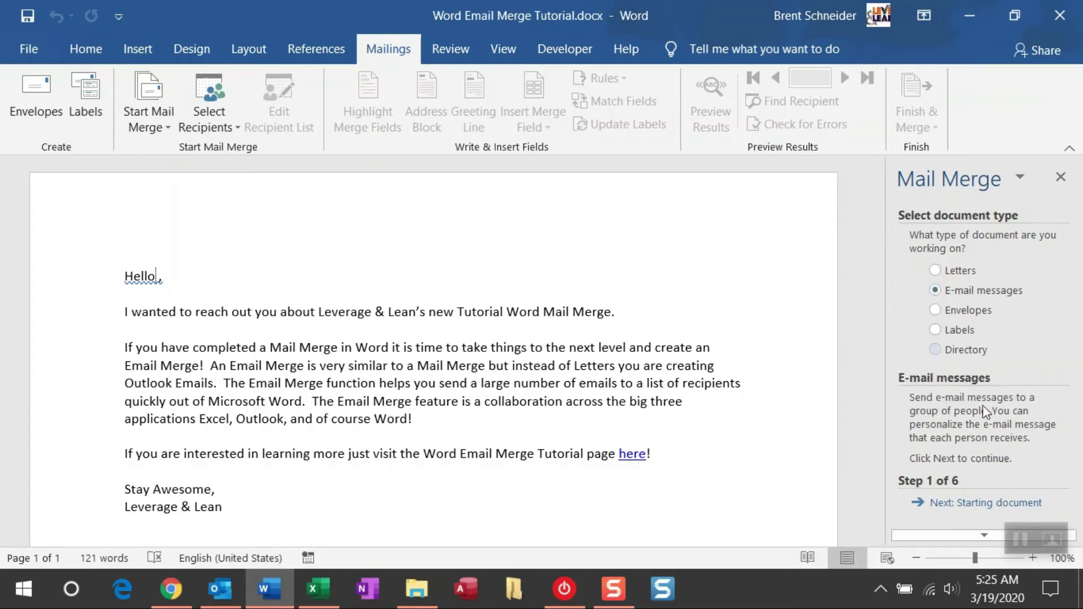
pyautogui.click(990, 503)
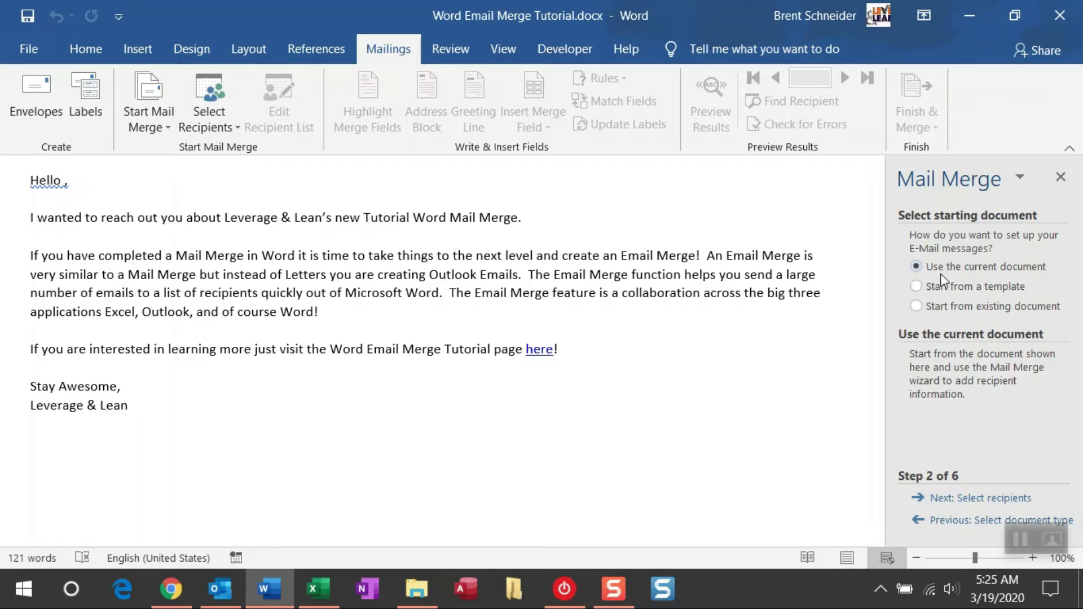
pyautogui.click(987, 498)
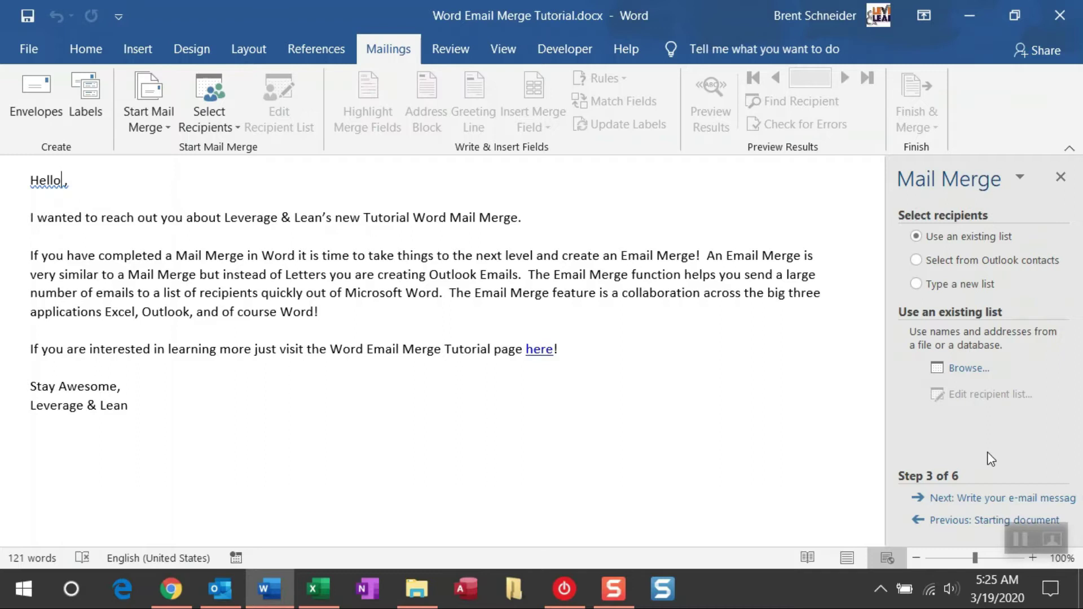
# Browse for an existing recipient list and go to the Word Email Merge folder using its path copied from File Explorer.
pyautogui.click(967, 371)
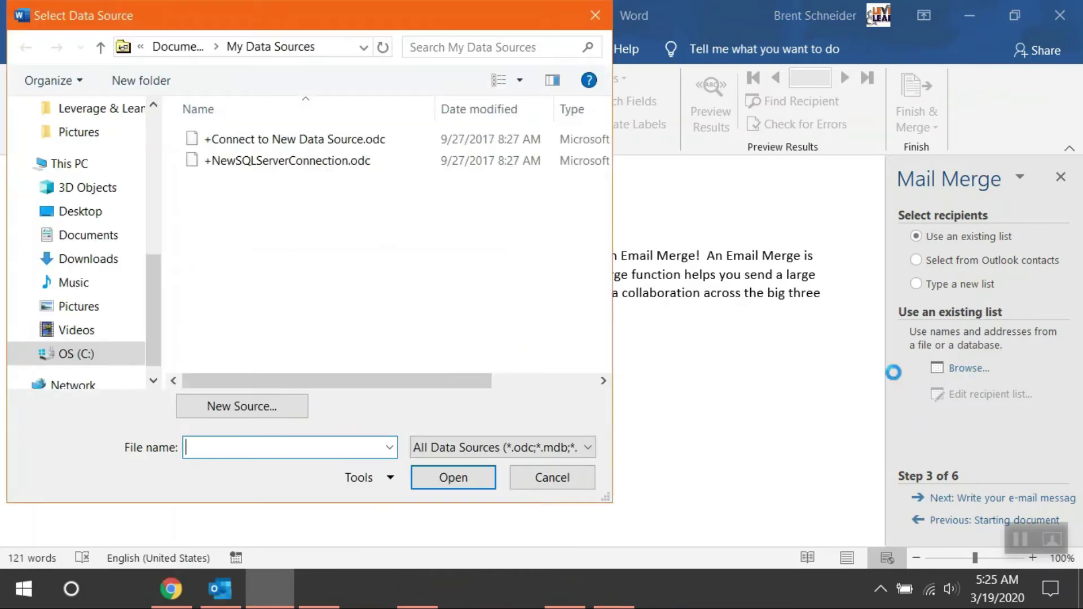
pyautogui.click(404, 602)
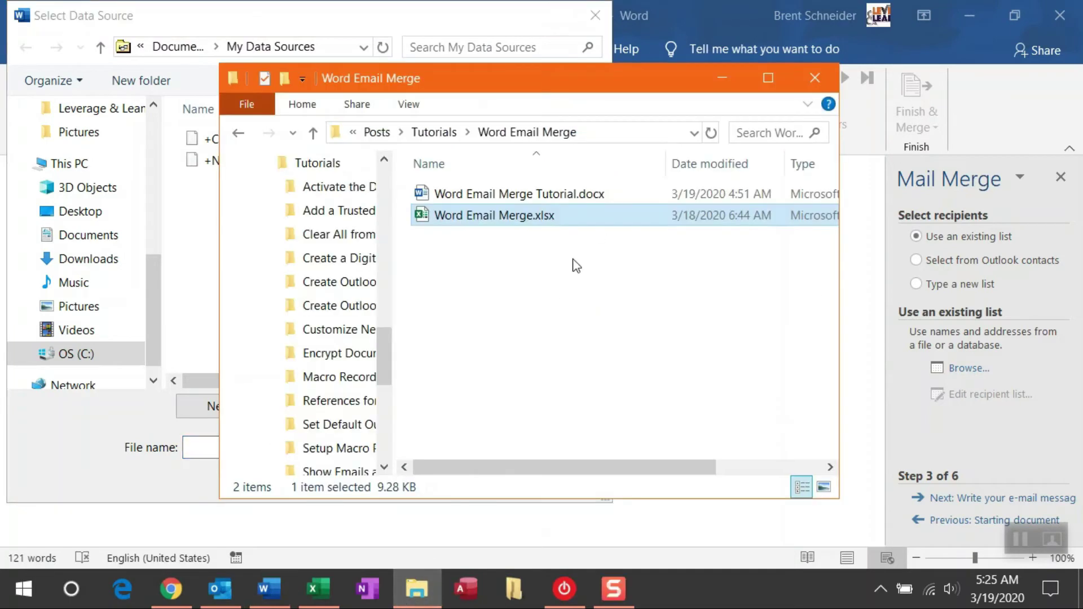
pyautogui.click(622, 135)
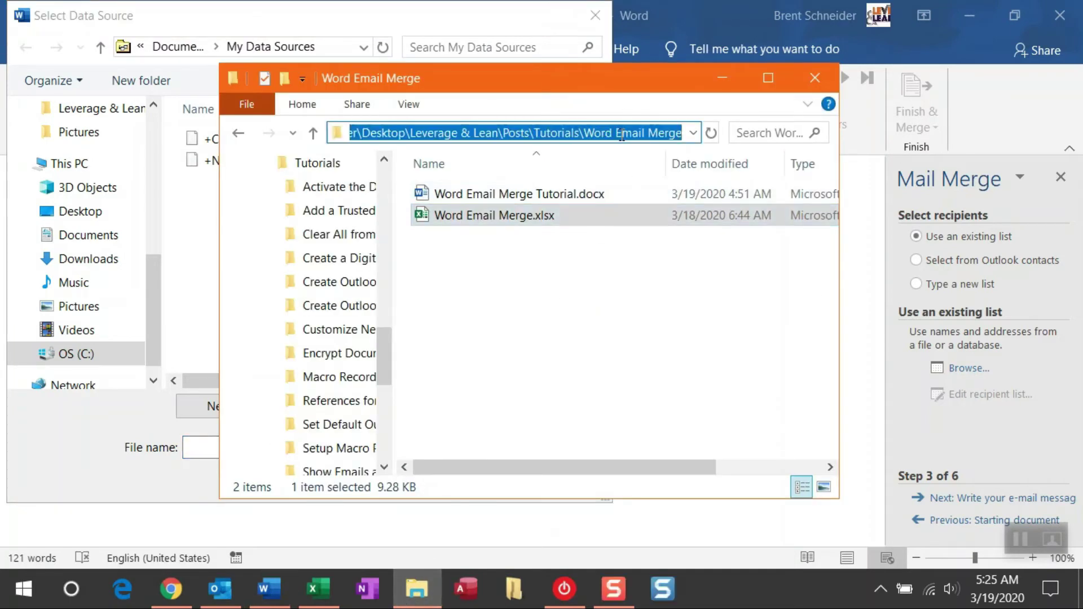
pyautogui.click(333, 47)
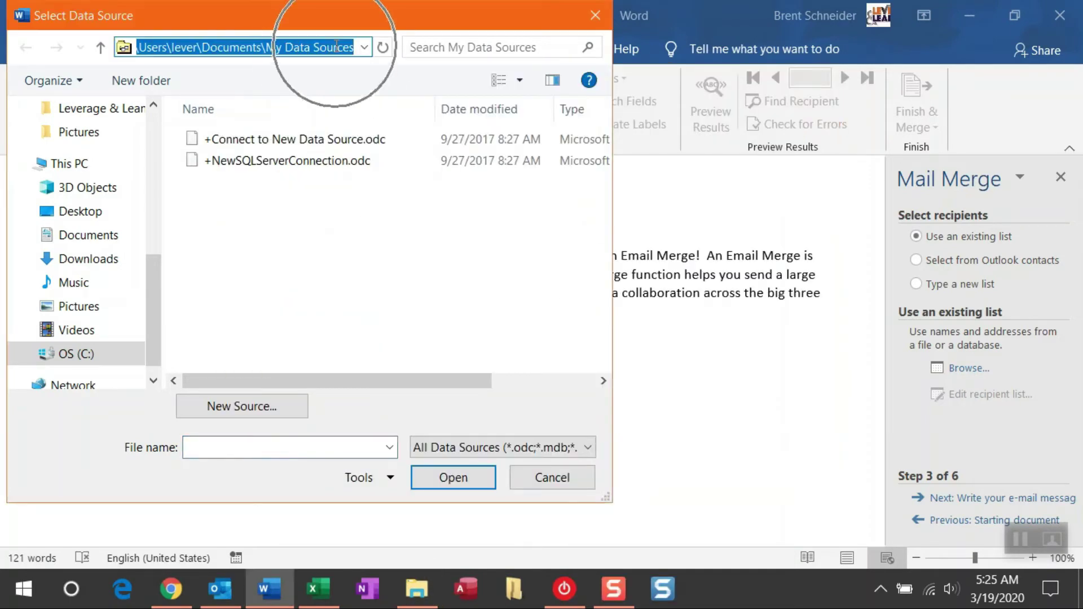
pyautogui.hotkey('ctrl', 'v')
pyautogui.press('Return')
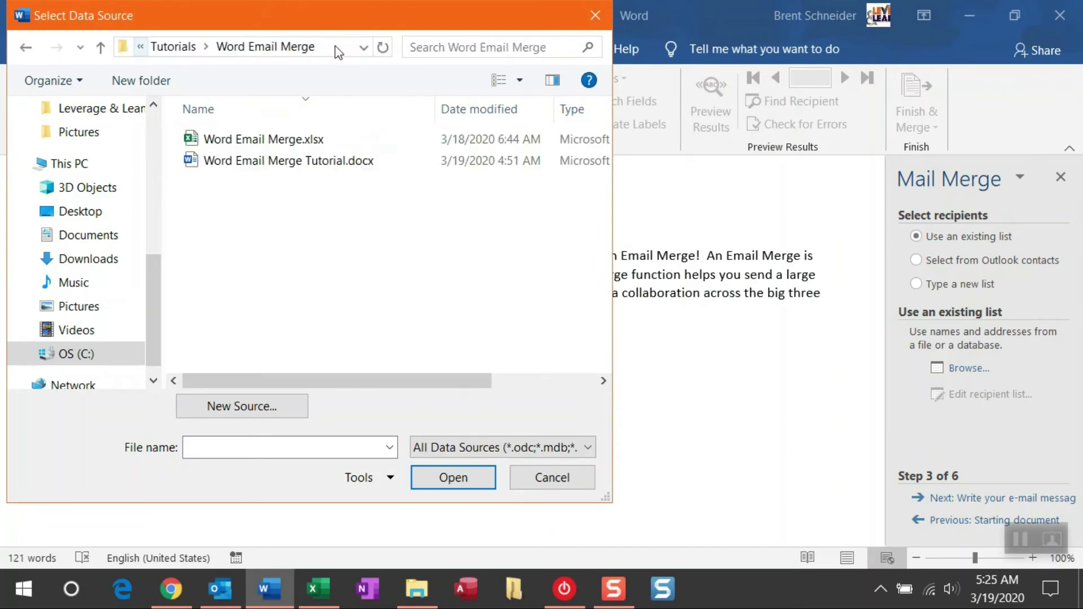
# Load Word Email Merge.xlsx as the data source, using the Emails$ table with column headers and keeping all recipients checked.
pyautogui.click(224, 143)
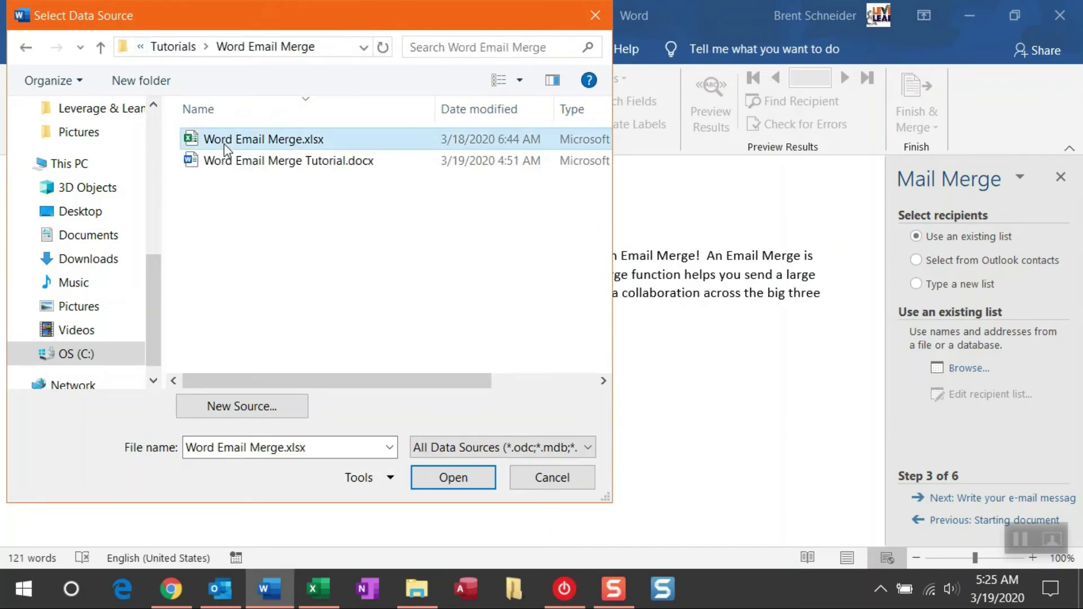
pyautogui.click(460, 483)
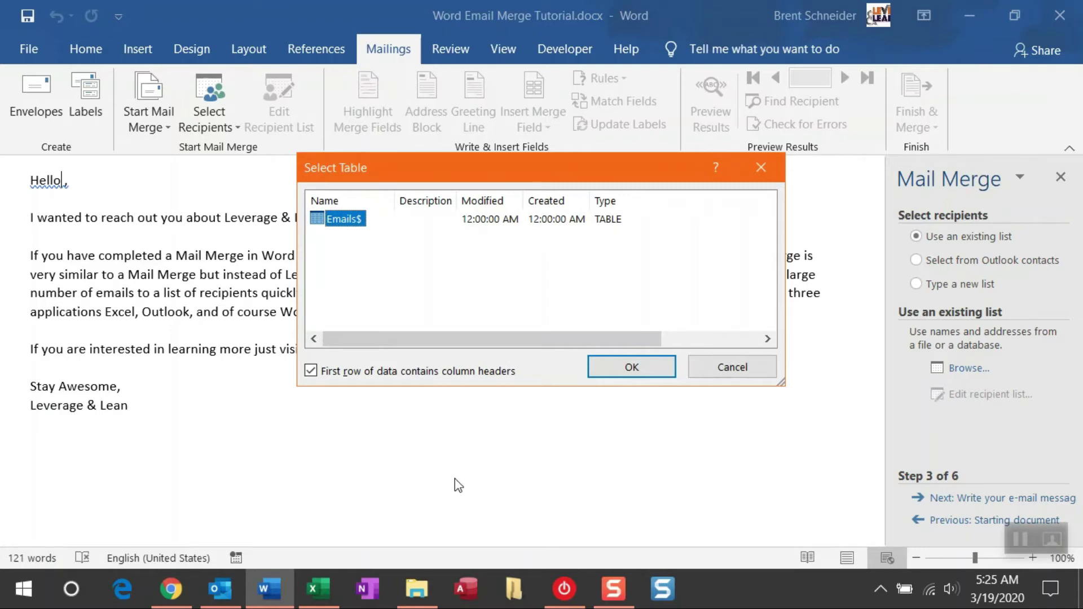
pyautogui.click(665, 376)
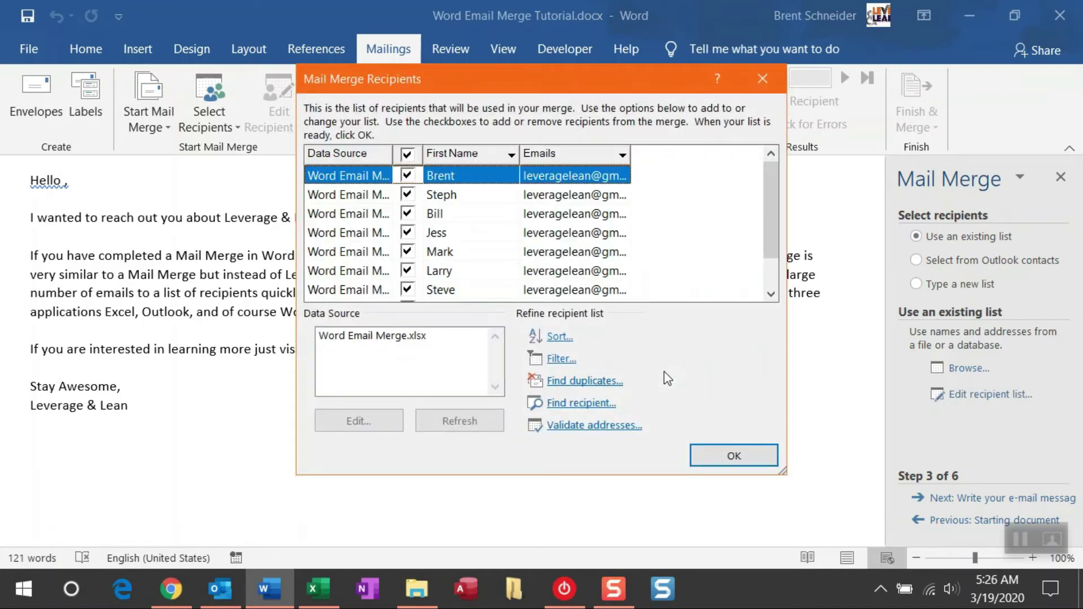
pyautogui.moveTo(766, 201)
pyautogui.mouseDown()
pyautogui.moveTo(778, 257)
pyautogui.moveTo(779, 189)
pyautogui.mouseUp()
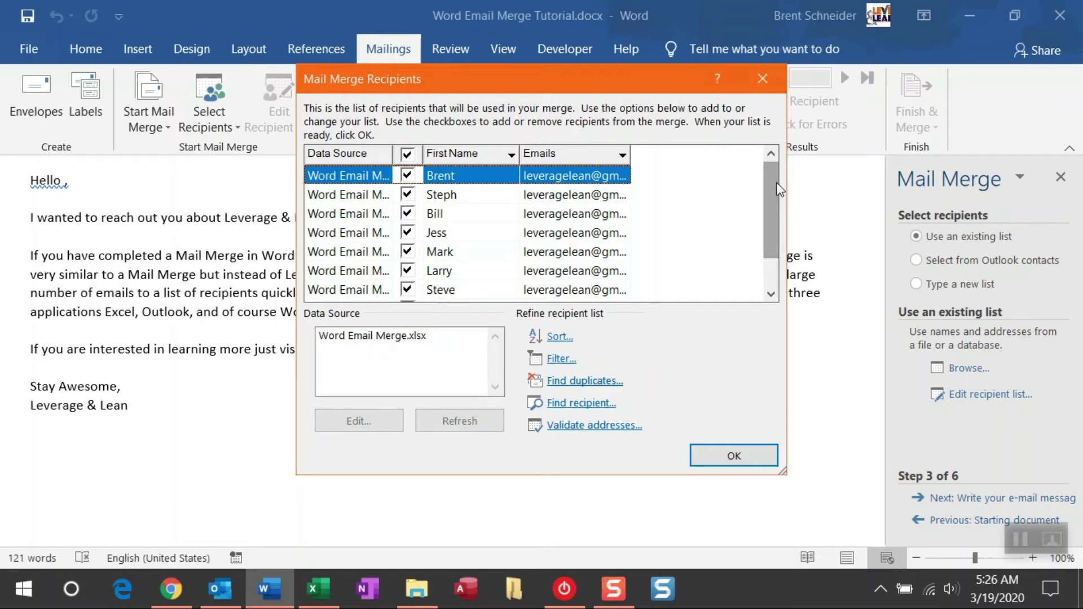
pyautogui.click(757, 455)
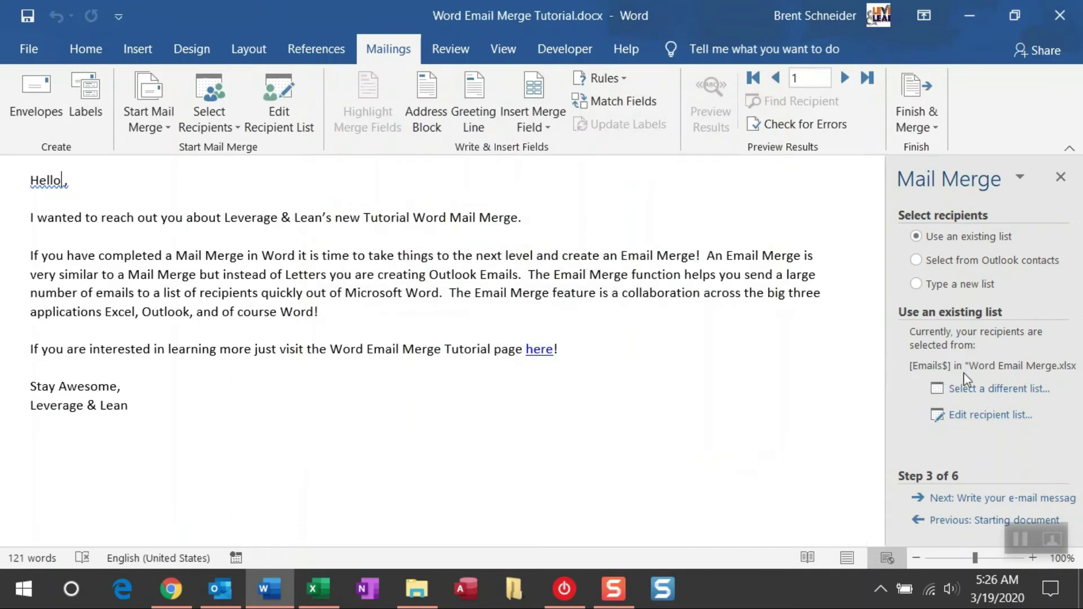
# Advance to writing the e-mail message and insert the First Name merge field between "Hello" and the comma.
pyautogui.click(981, 499)
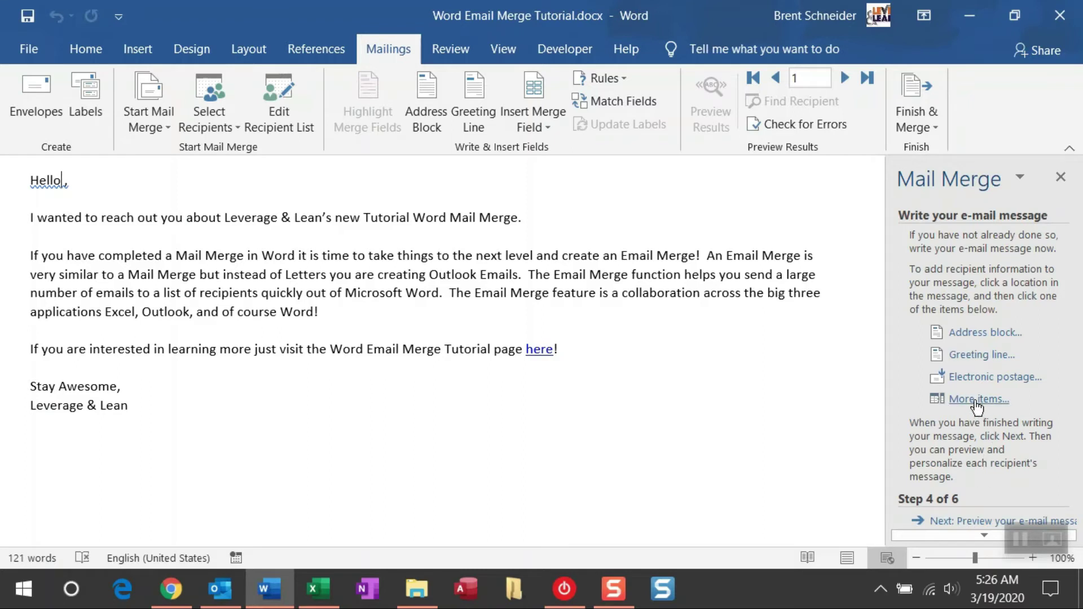
pyautogui.click(63, 182)
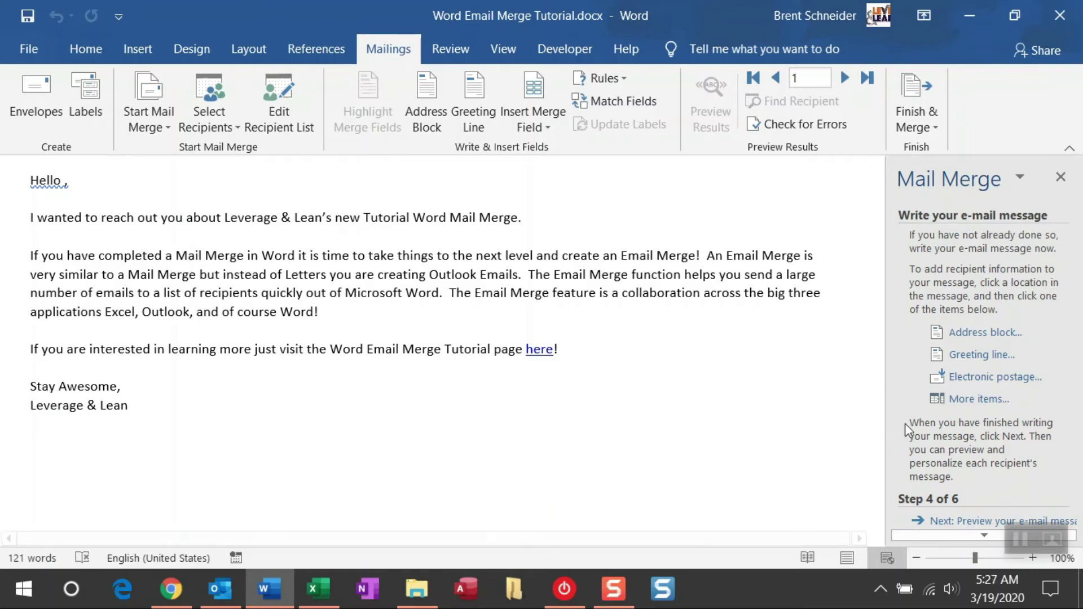
pyautogui.click(965, 410)
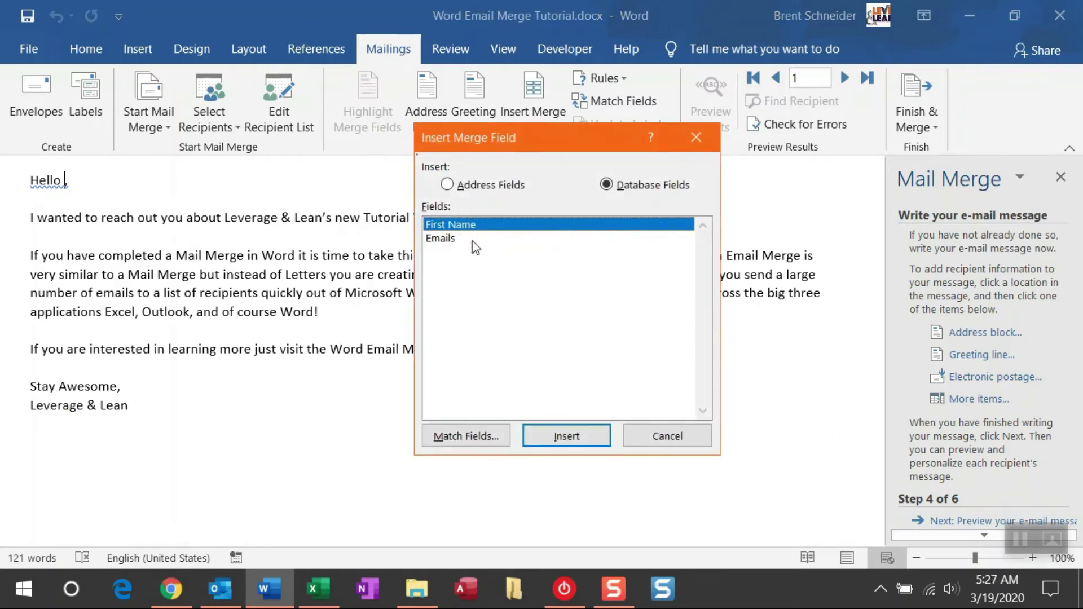
pyautogui.click(596, 440)
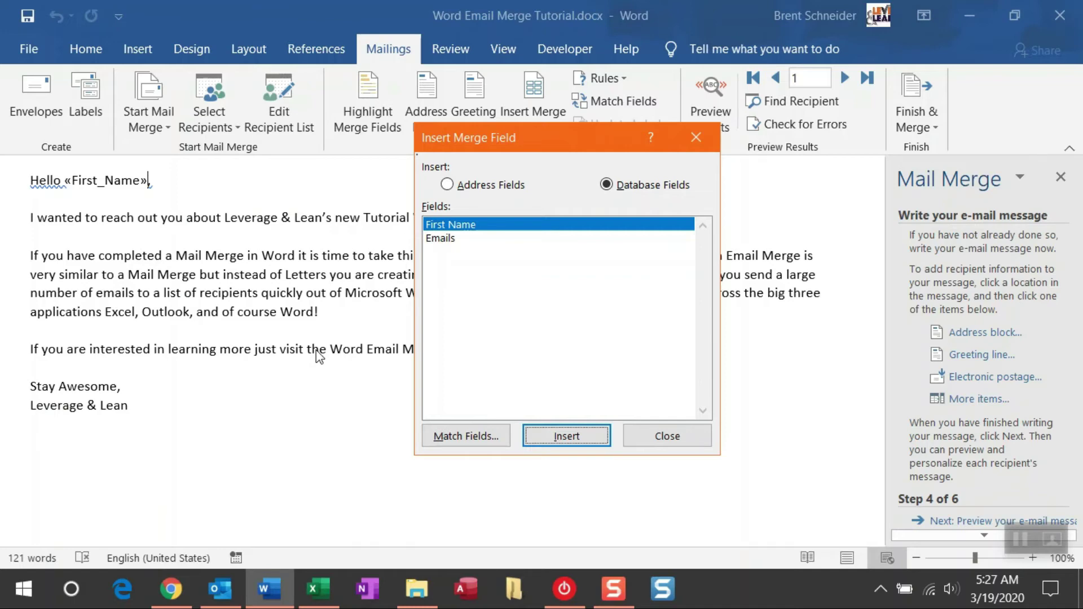
pyautogui.click(652, 434)
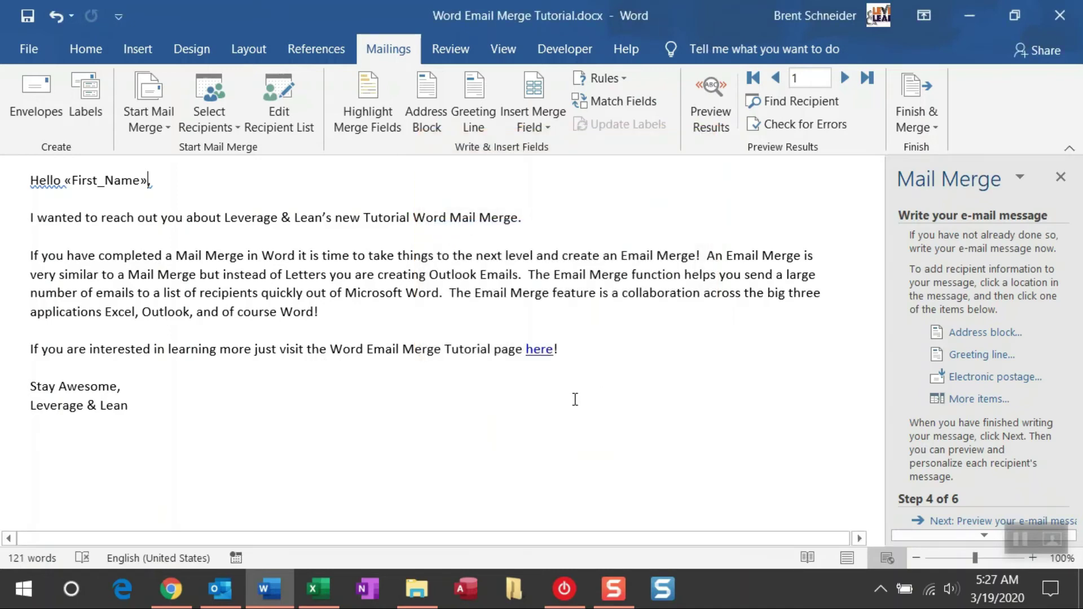
# Preview the merged e-mail messages for each recipient from recipient 1 to recipient 9.
pyautogui.click(989, 522)
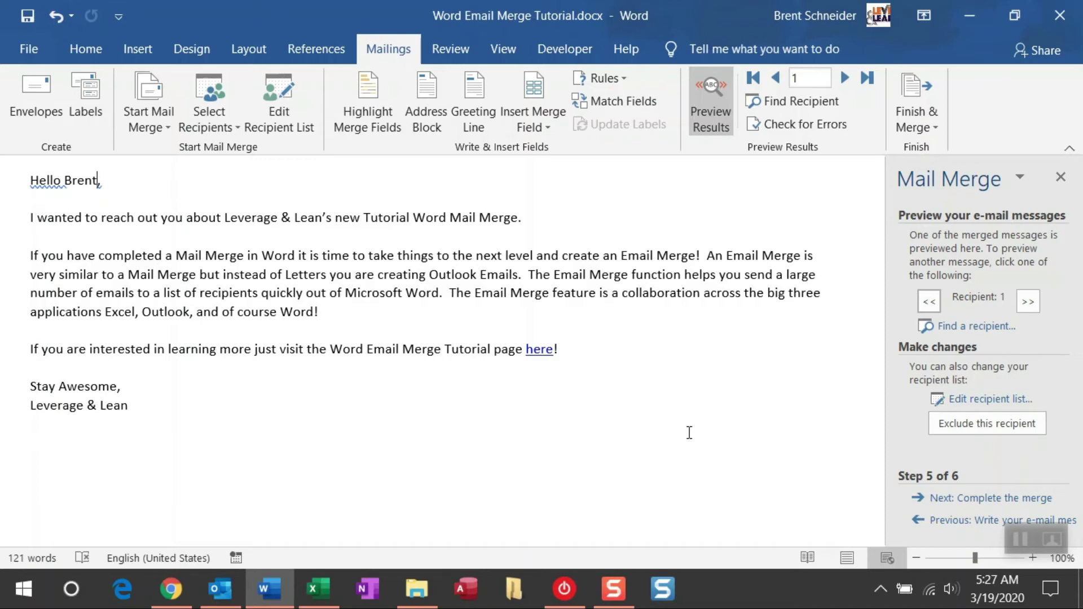
pyautogui.click(1028, 302)
pyautogui.click(1027, 308)
pyautogui.click(1027, 309)
pyautogui.click(1027, 308)
pyautogui.click(1027, 308)
pyautogui.click(1028, 305)
pyautogui.click(1028, 304)
pyautogui.click(1028, 305)
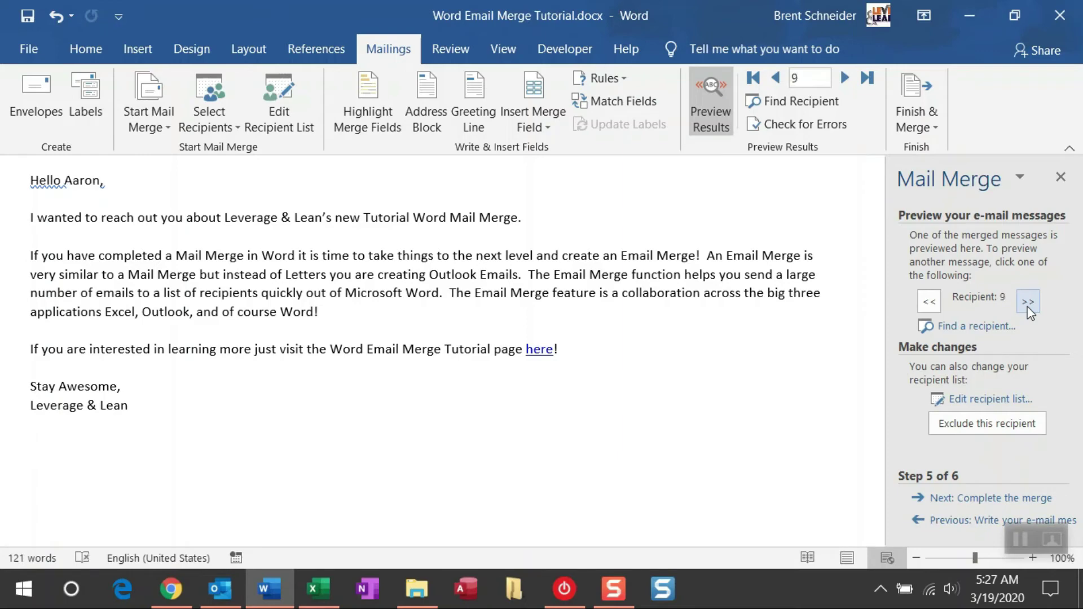
# Complete the merge to e-mail for all records in HTML format, with Emails as the To field and "Word Email Merge" as the subject.
pyautogui.click(986, 499)
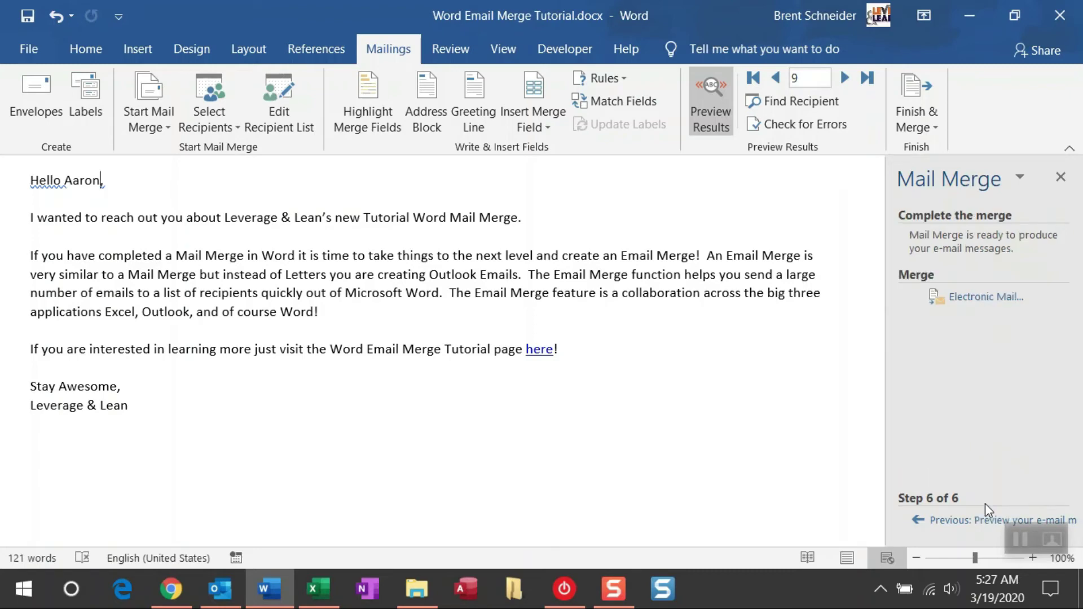
pyautogui.click(976, 299)
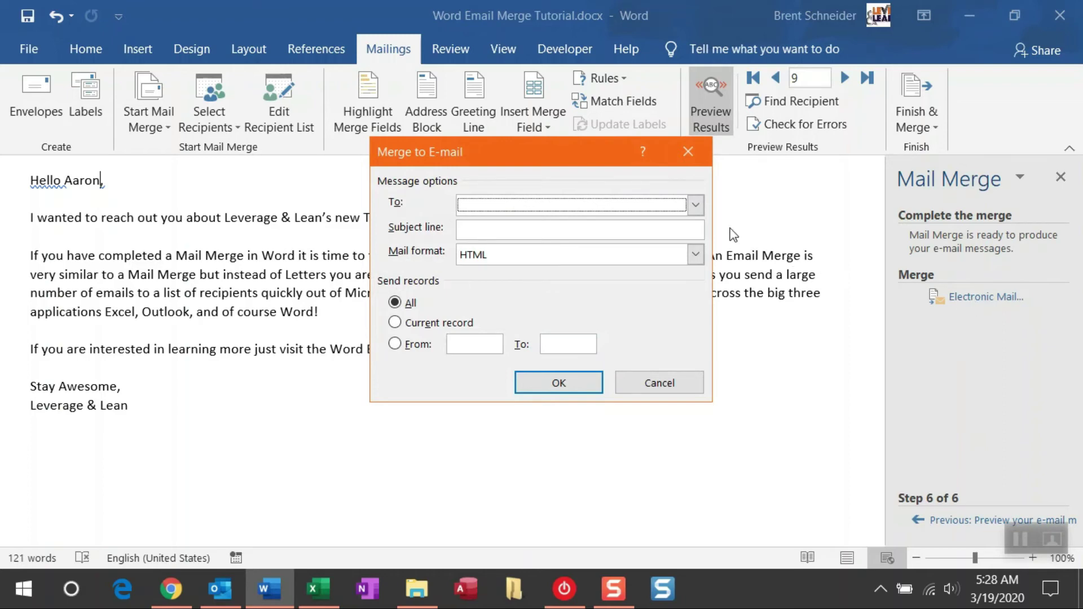
pyautogui.click(696, 206)
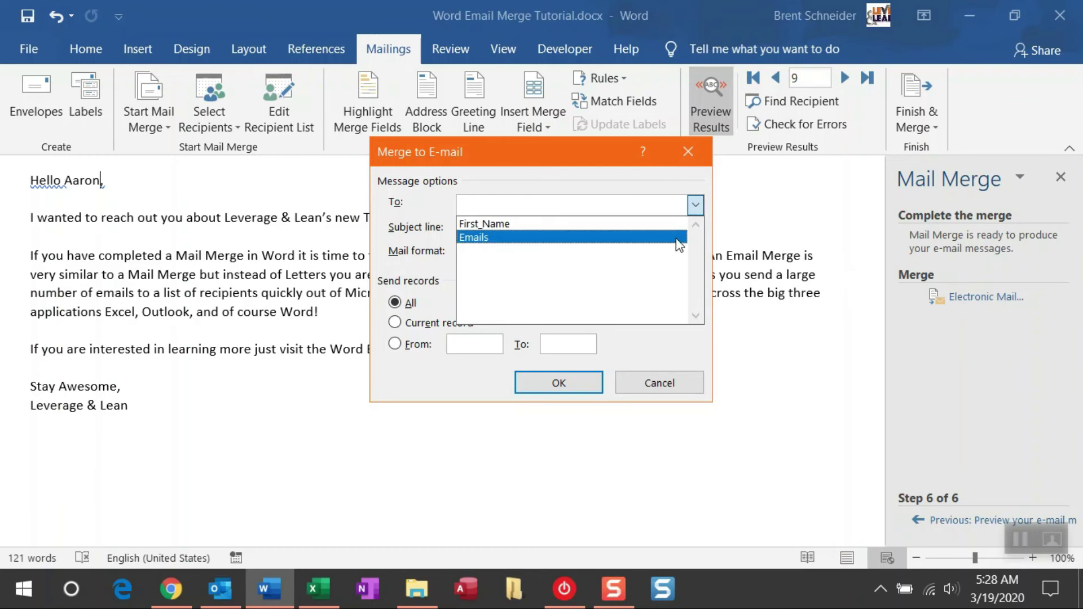
pyautogui.click(679, 237)
pyautogui.click(469, 230)
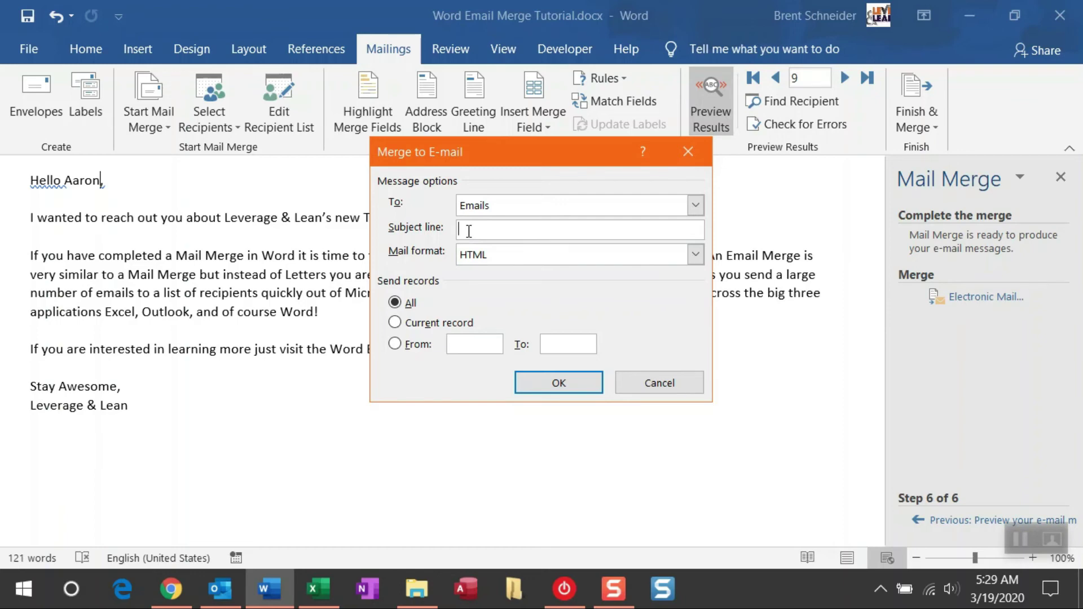
pyautogui.write('Word Emai')
pyautogui.press('BackSpace')
pyautogui.write('il Merge')
pyautogui.click(590, 387)
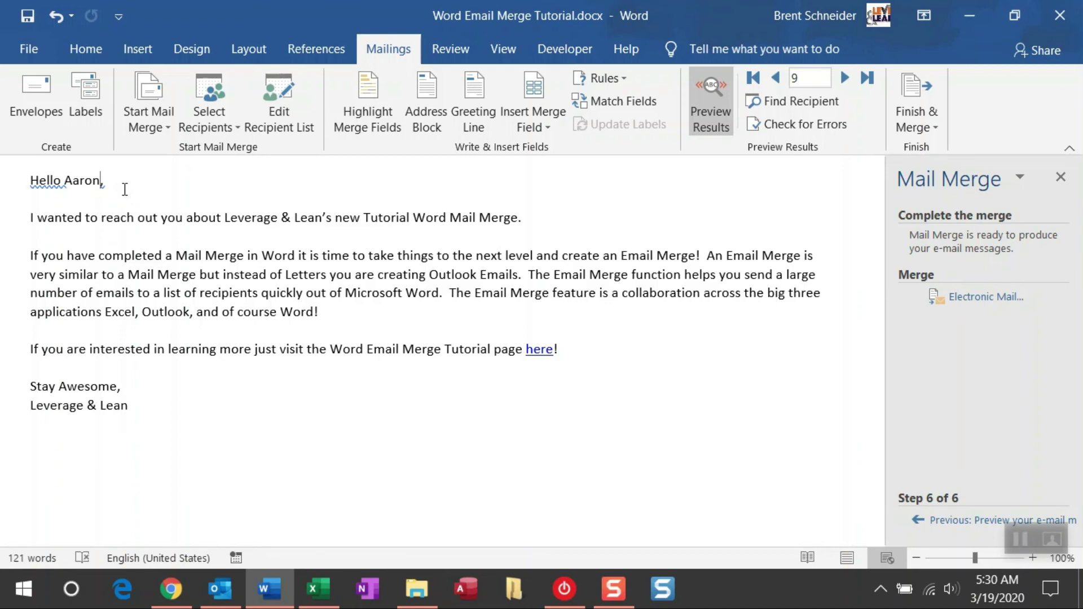
# Check the merged messages in Outlook's Sent Items and return to the start of the tutorial page in Chrome.
pyautogui.click(220, 599)
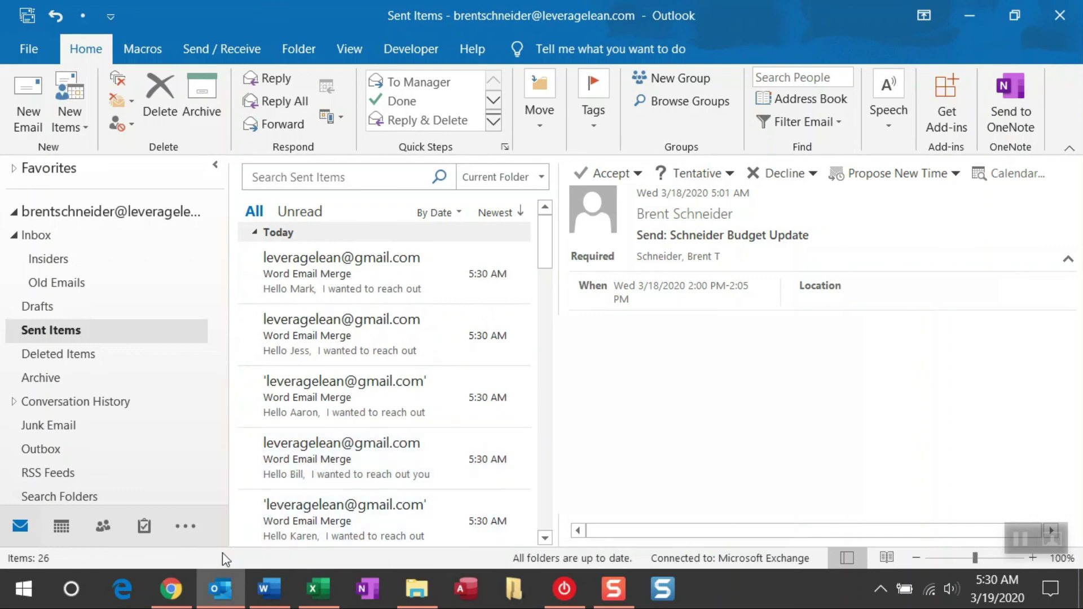
pyautogui.click(170, 589)
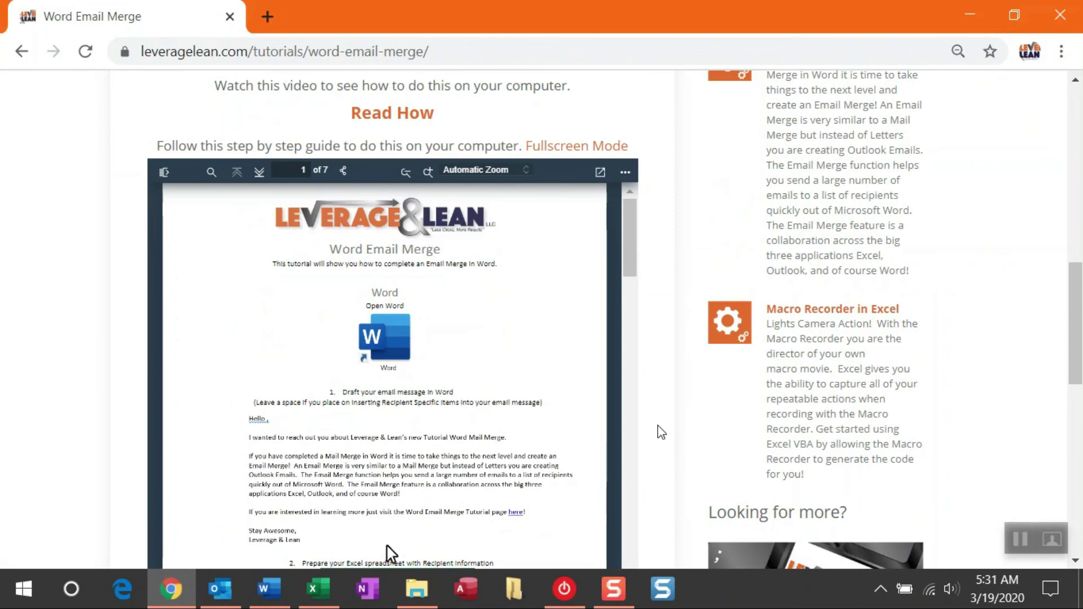
pyautogui.scroll(6, 658, 430)
pyautogui.scroll(7, 660, 431)
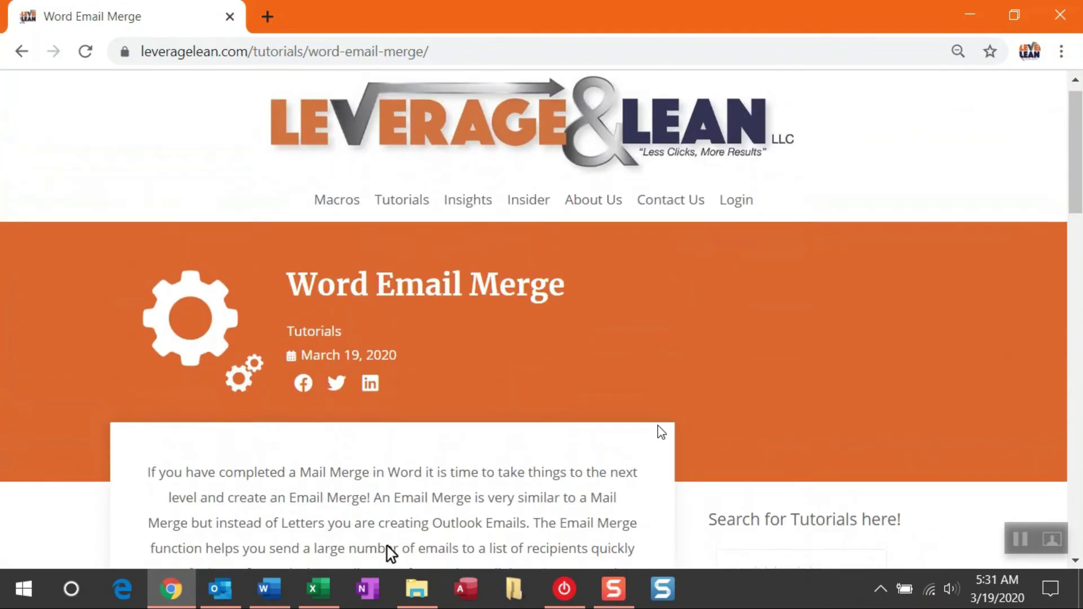